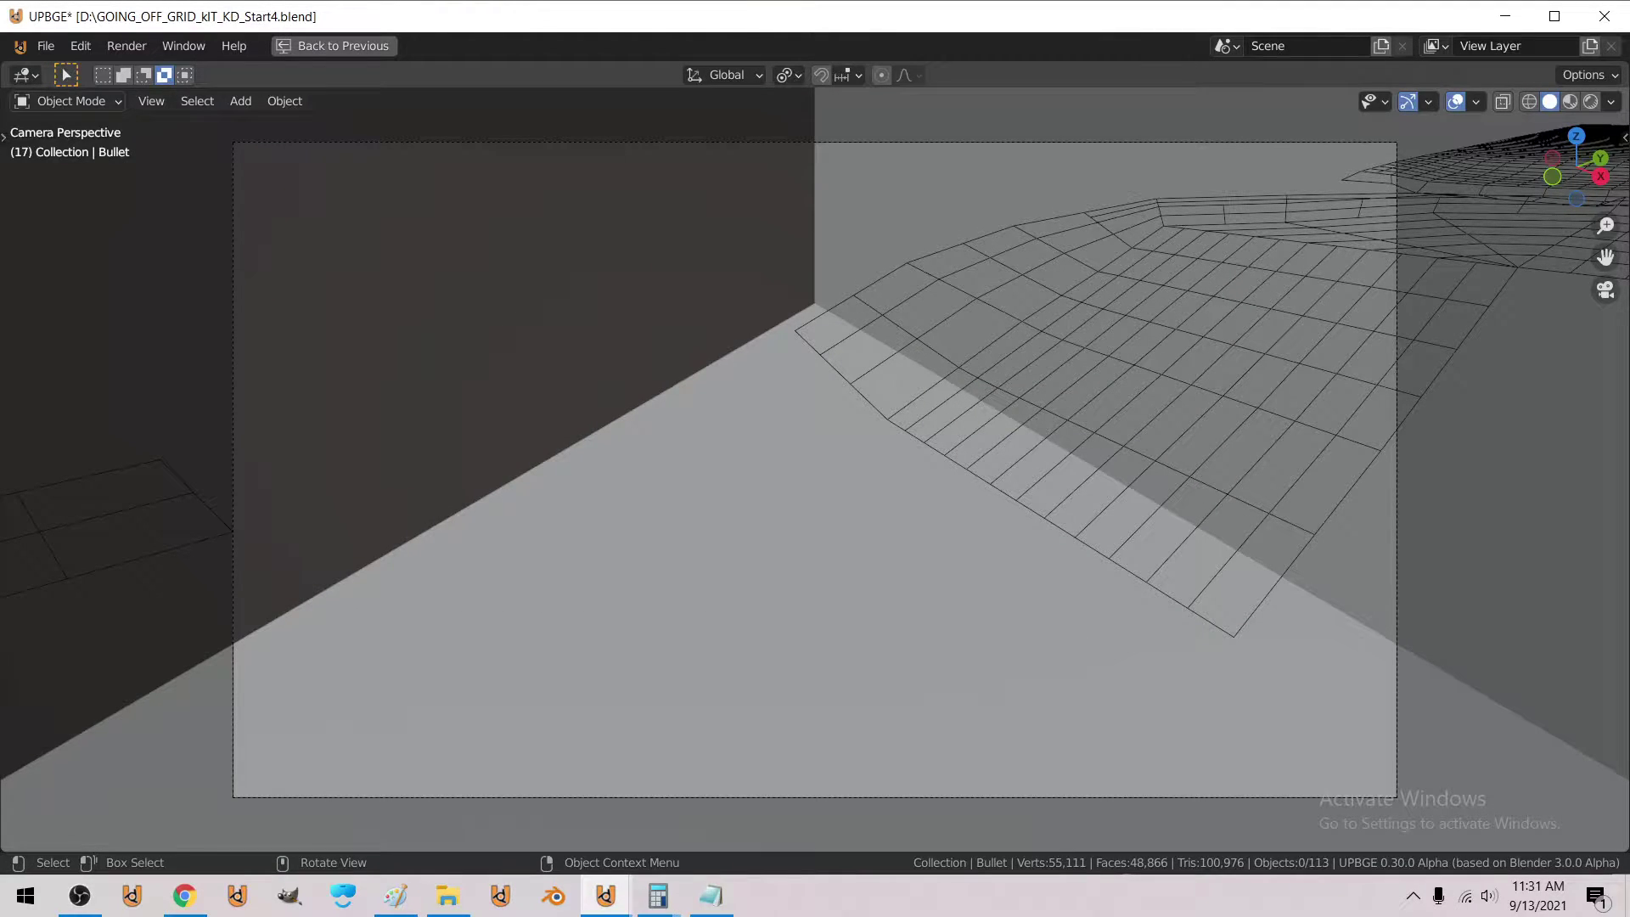
Step: Play the game, orbit the camera around the character, and show the console's 'has plan' route messages
key(p)
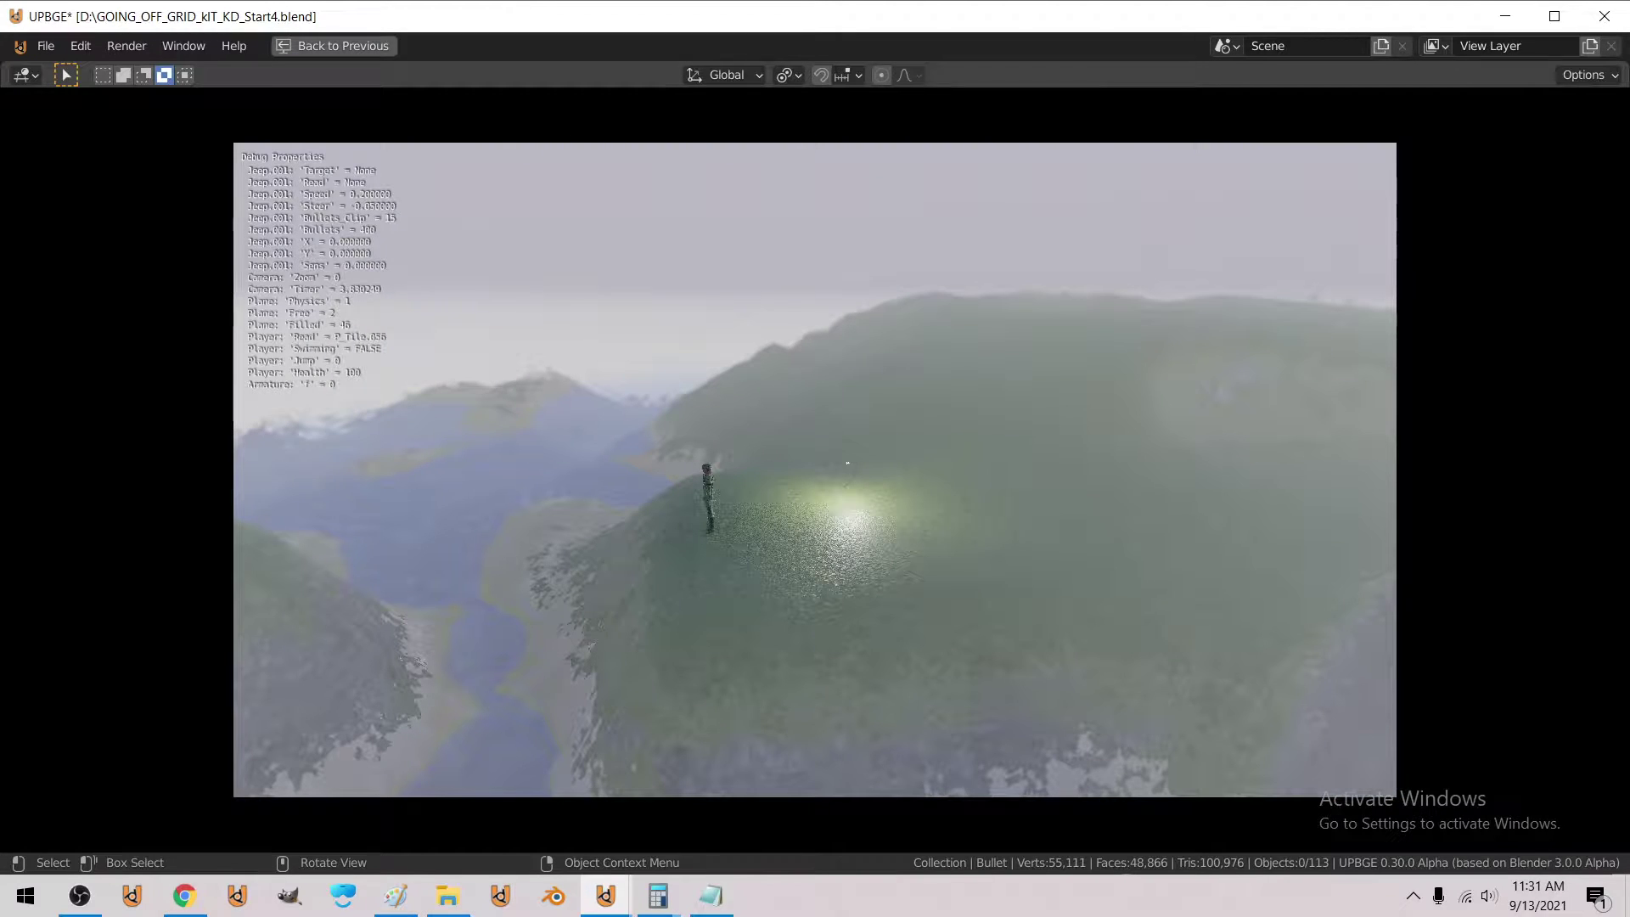
key(Left)
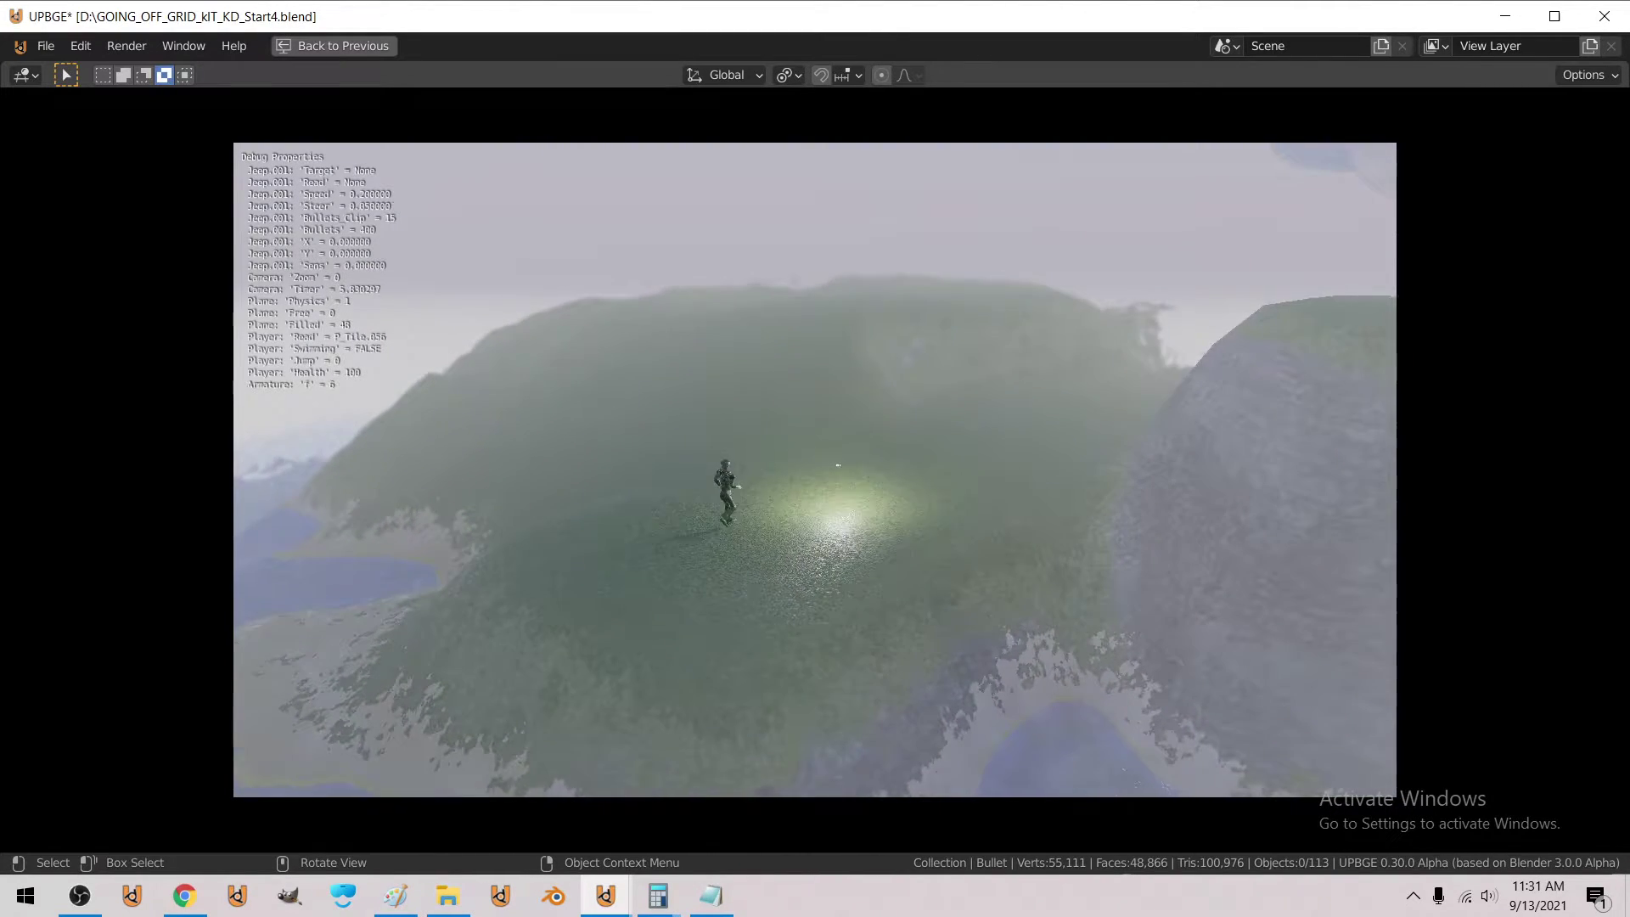
key(Left)
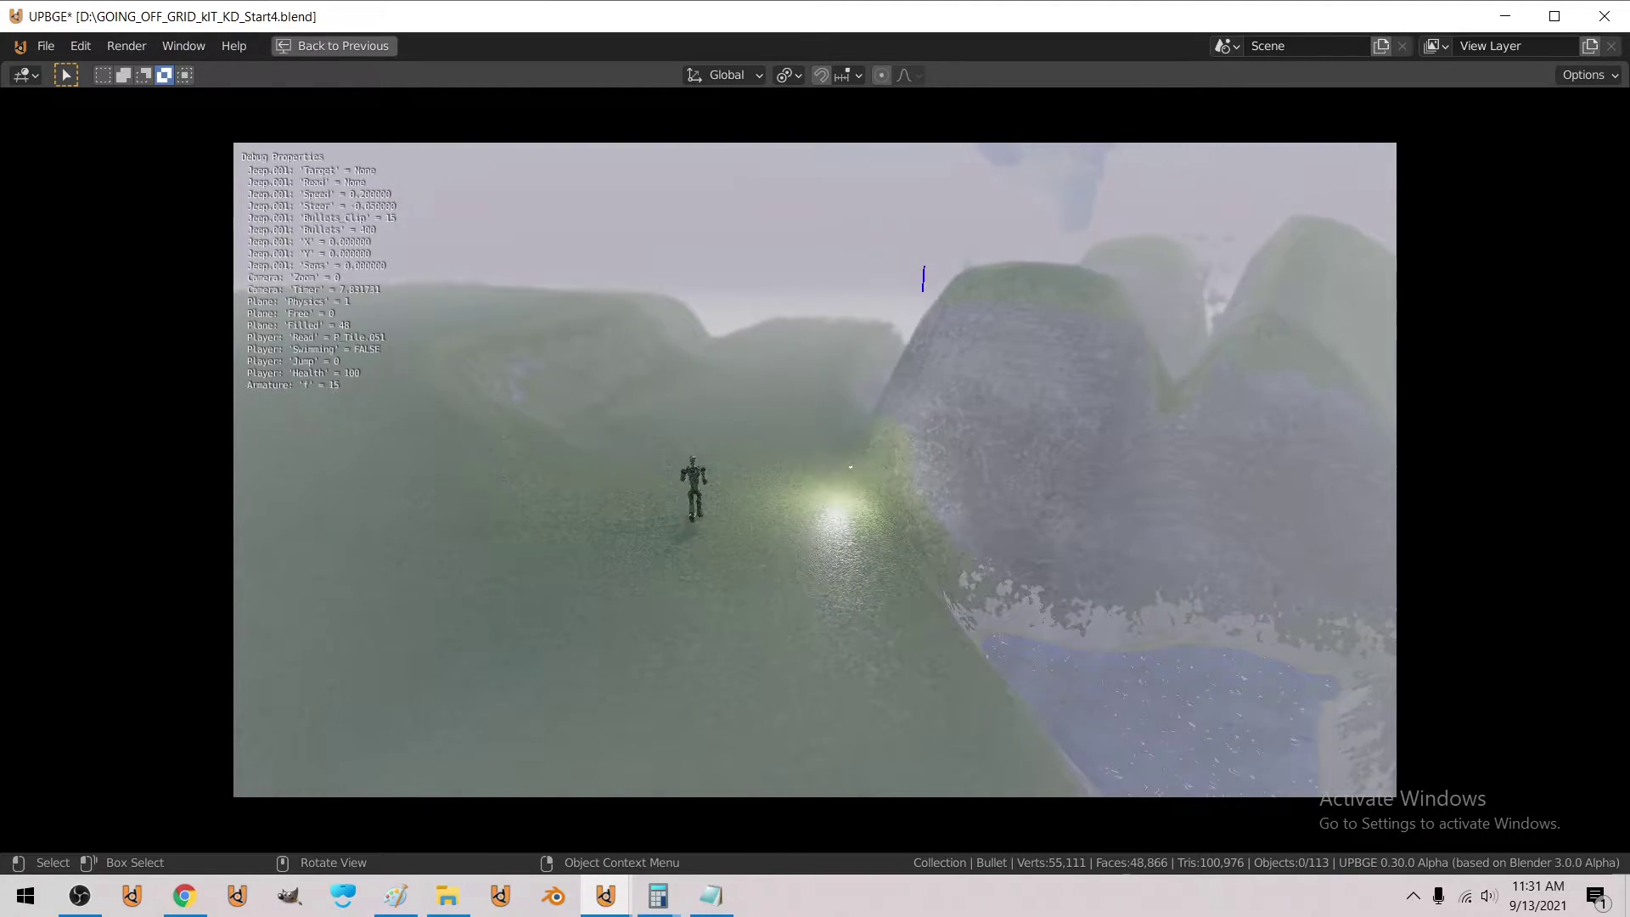
key(Left)
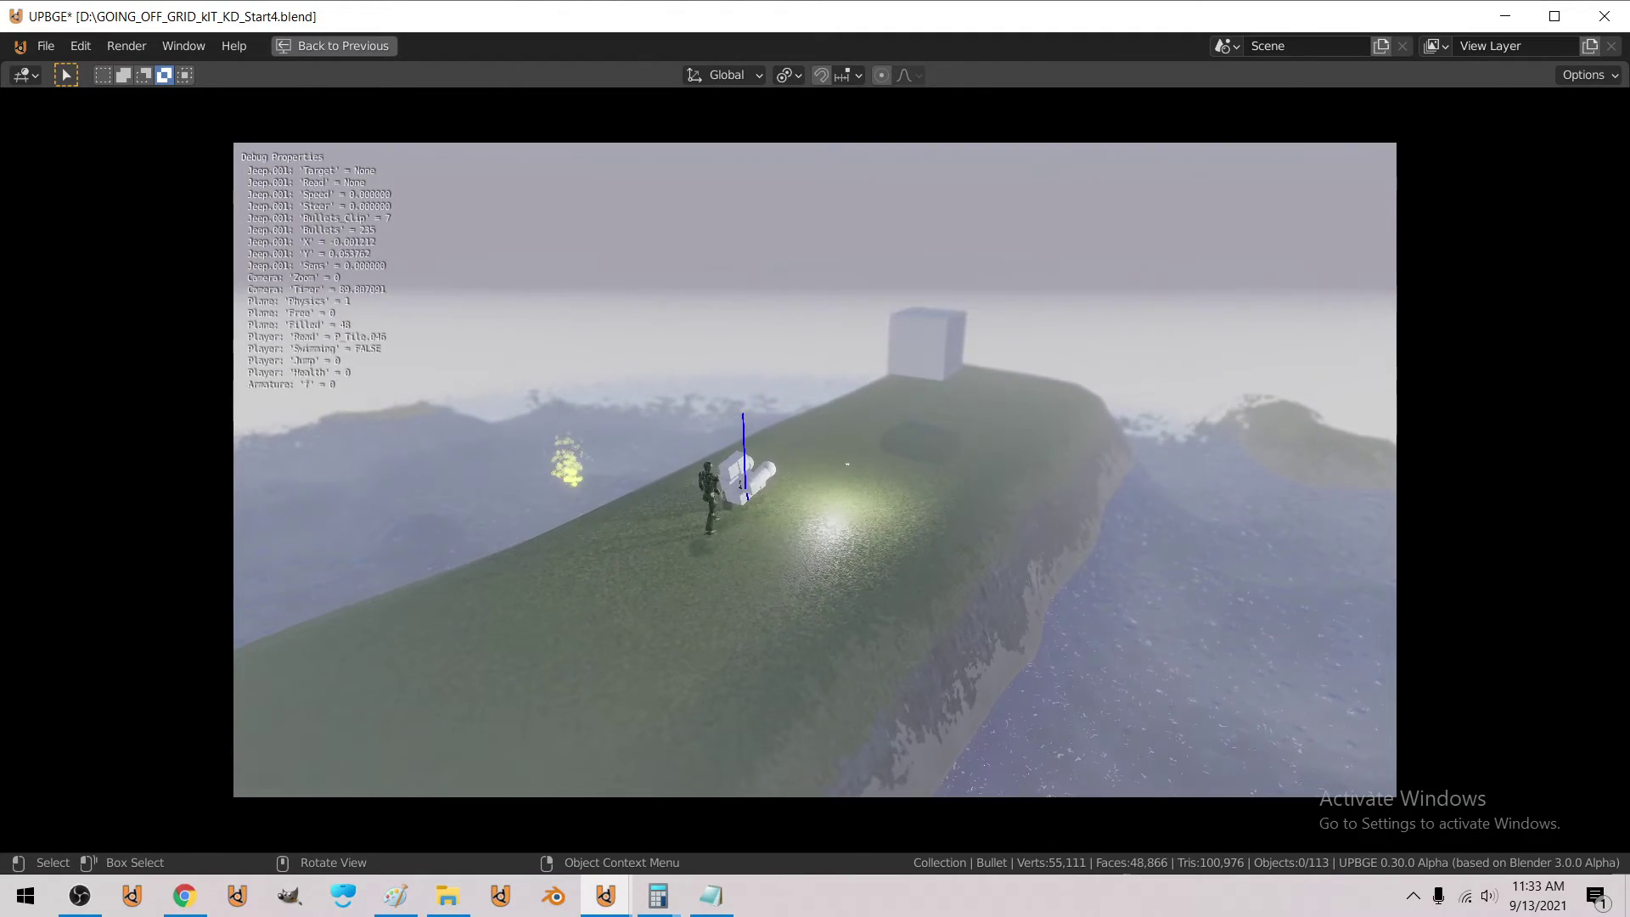
key(alt+Tab)
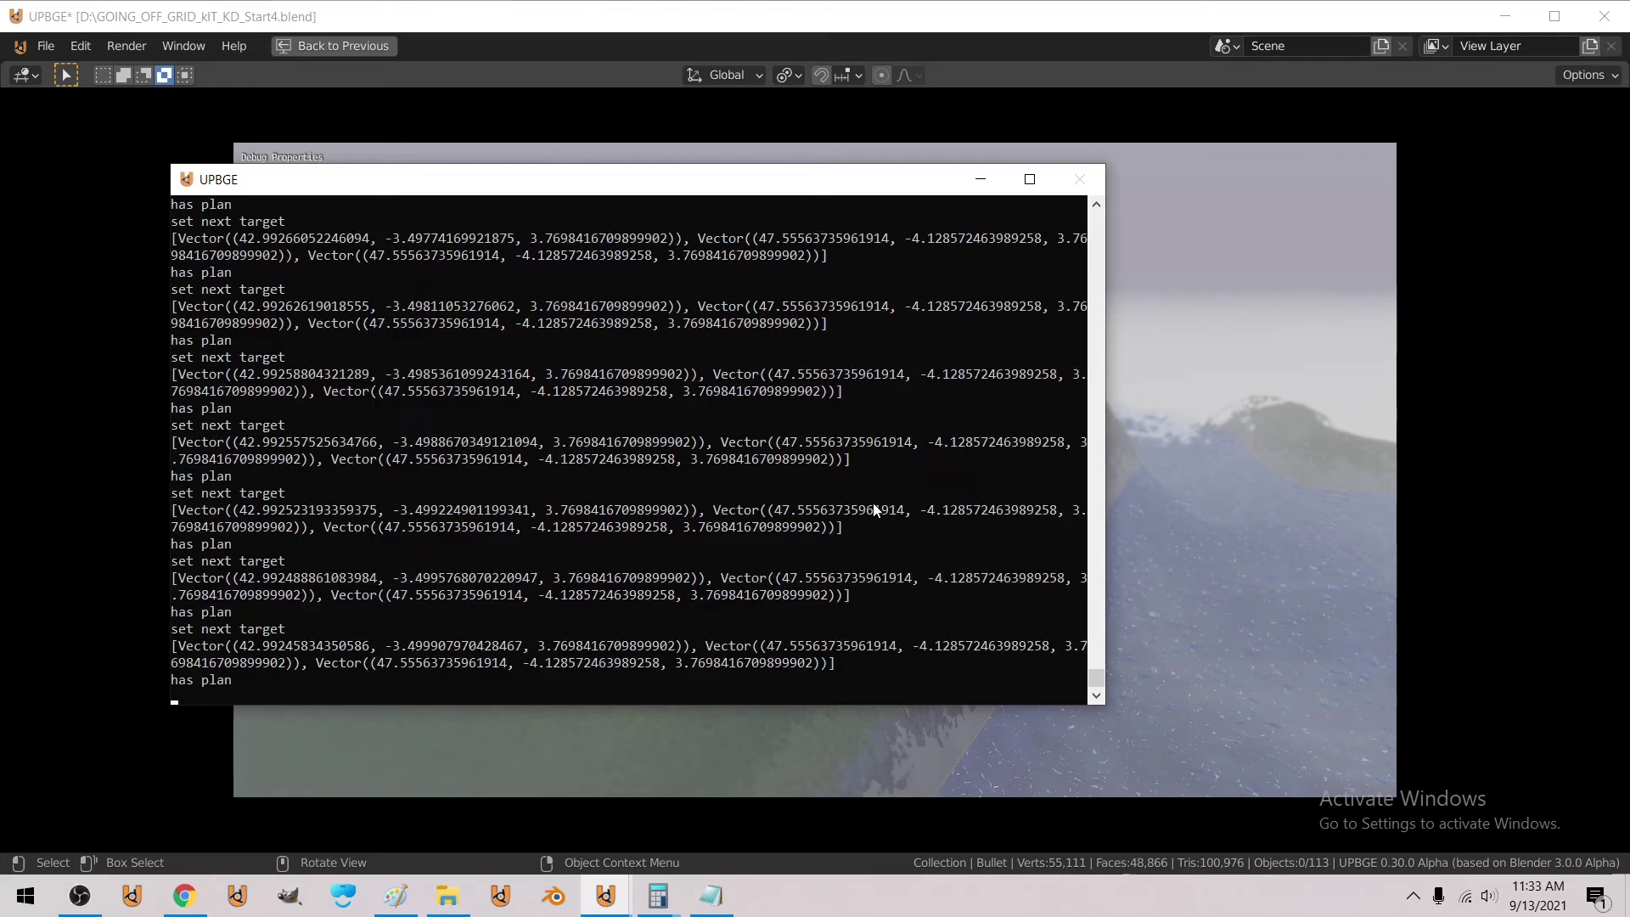
Step: Return from the console to the game, then exit the player back to the road-grid camera view
key(alt+Tab)
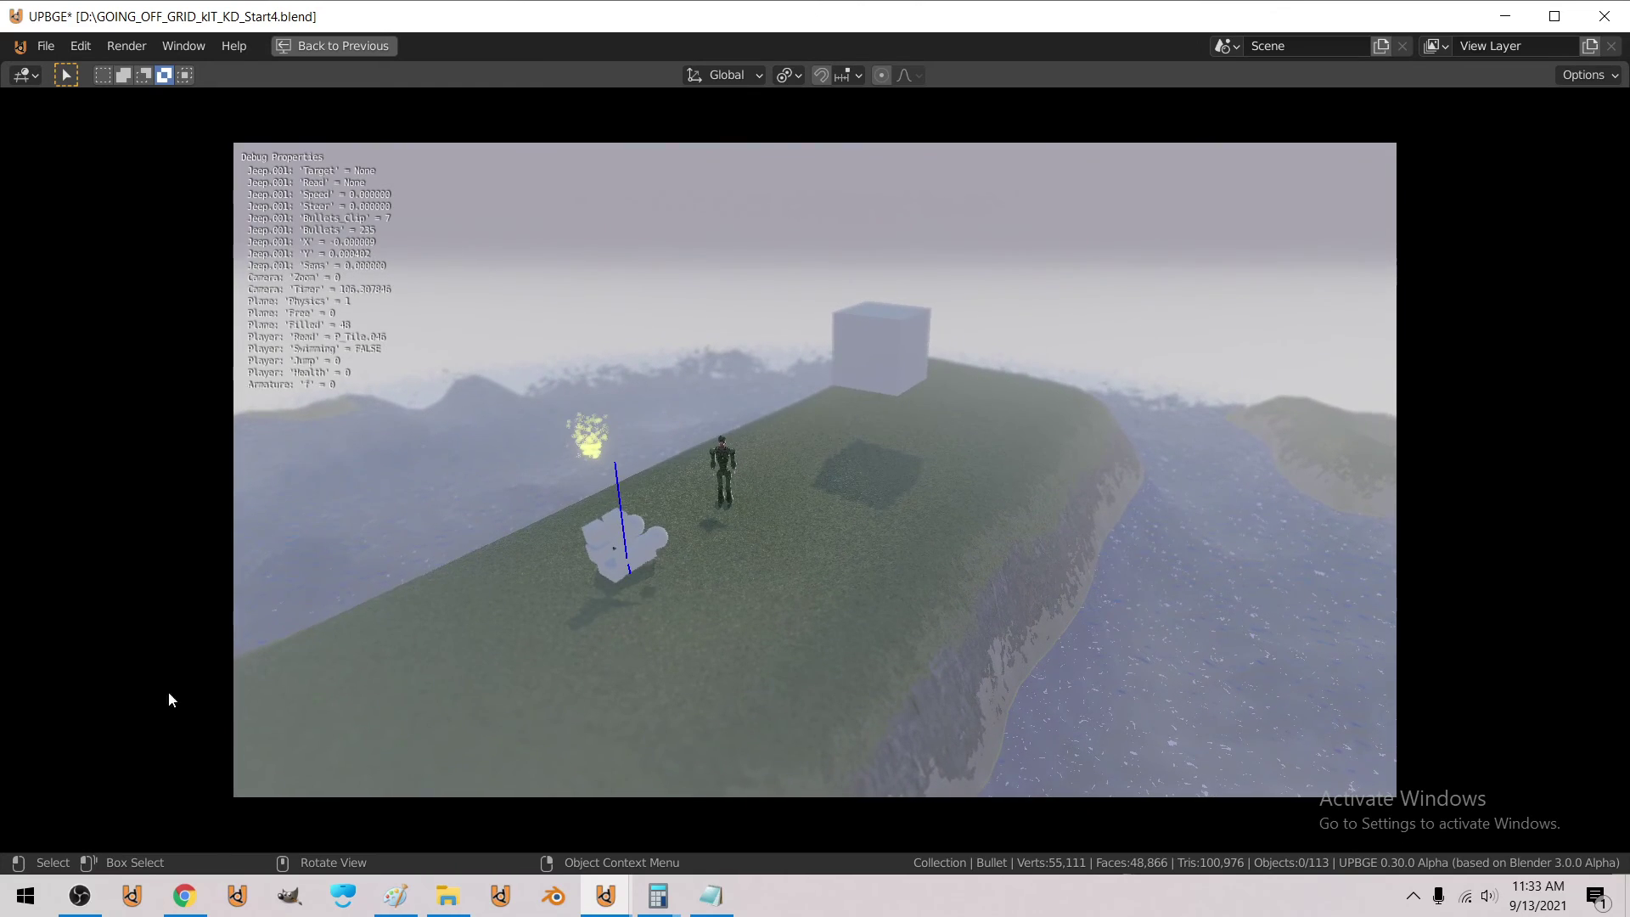
key(Escape)
key(alt+Tab)
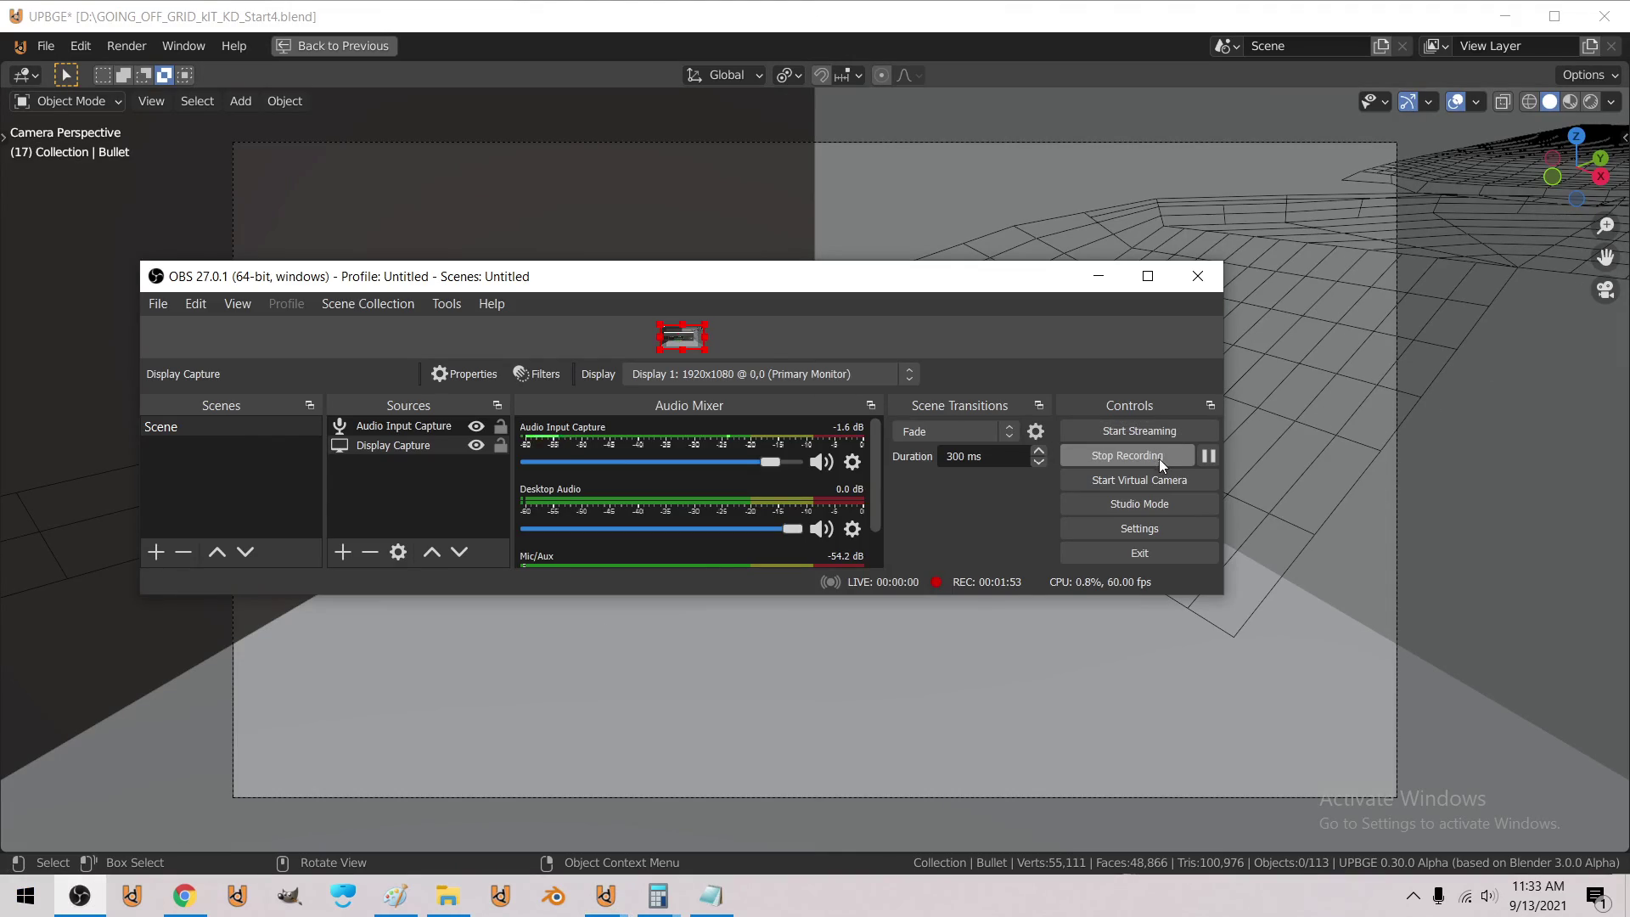